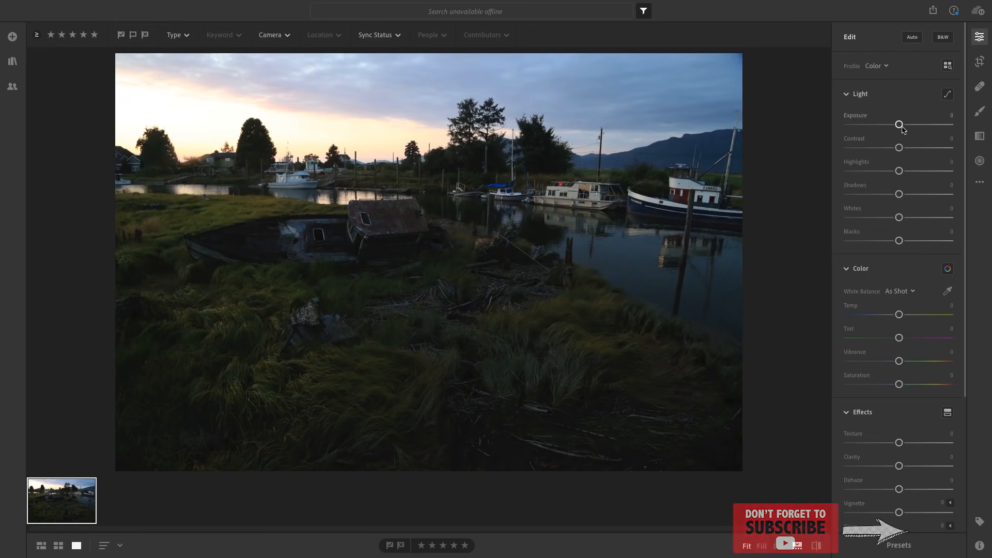
Set the photo's Exposure to +0.28, Highlights to -100 and Shadows to +100, and compare the result with the original
left_click_drag(899, 125, 902, 125)
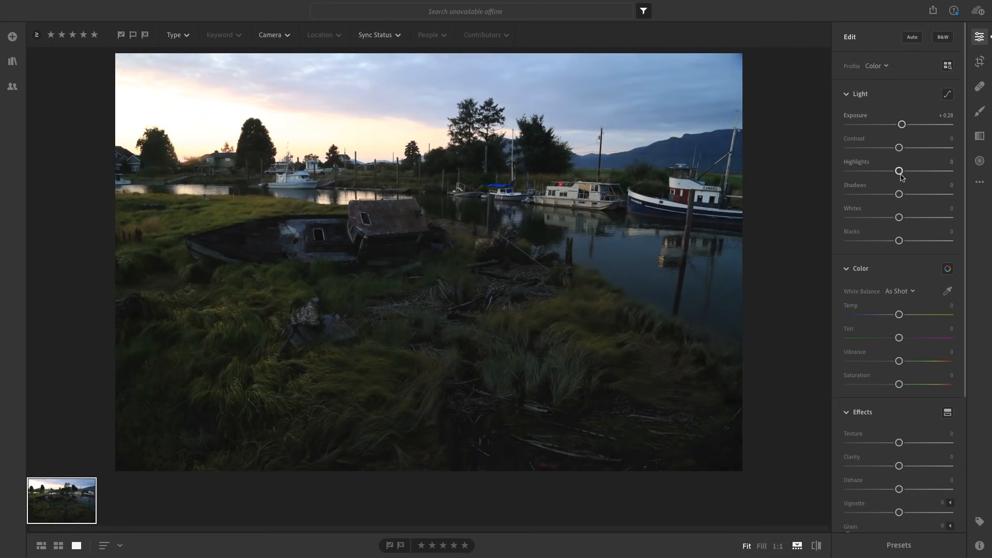
left_click_drag(900, 173, 744, 163)
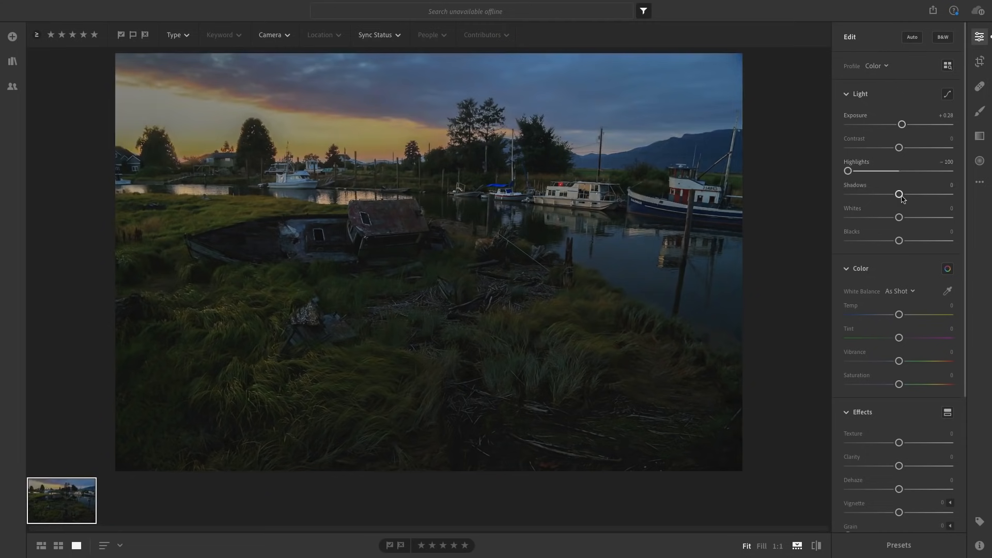
left_click_drag(902, 198, 973, 205)
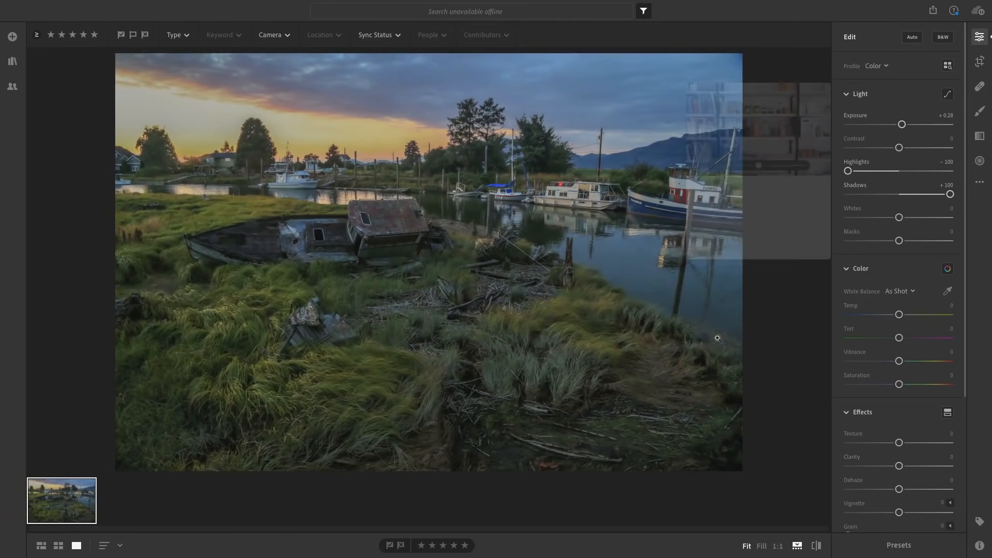
left_click(817, 545)
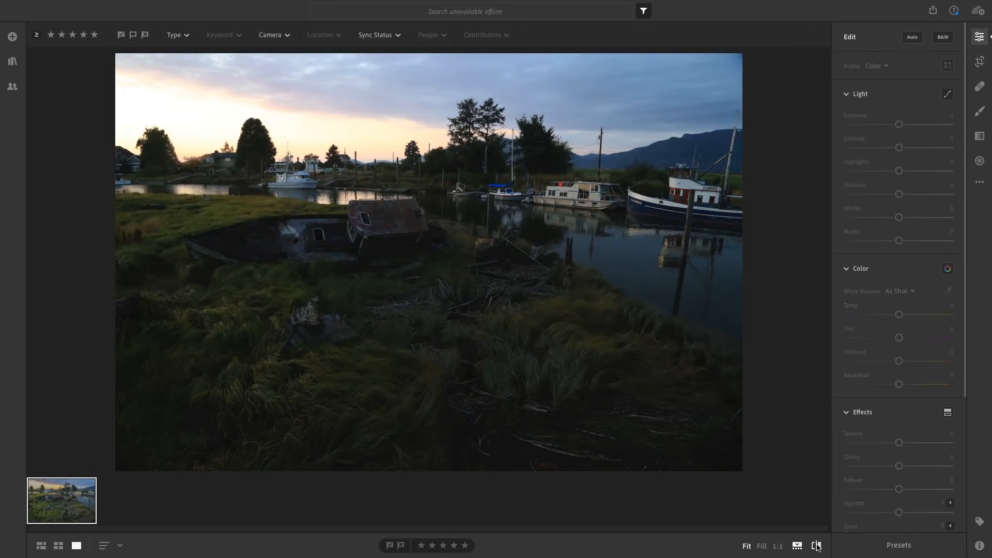
left_click(817, 545)
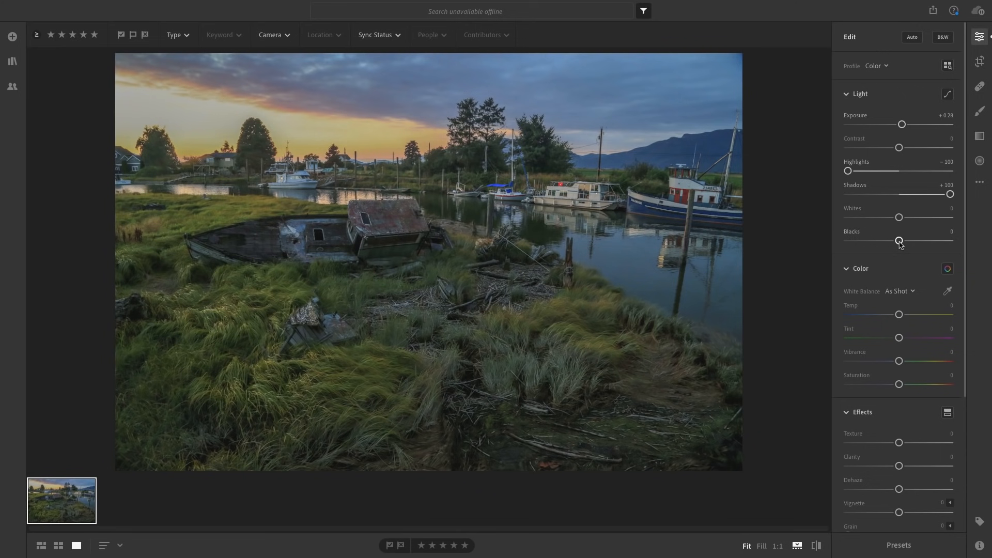
Using the clipping preview, set Blacks to -33 and Whites to +72, and check against the original photo
left_click_drag(900, 243, 899, 243)
left_click(899, 241, "alt")
mouse_move(900, 244)
left_mouse_down()
mouse_move(877, 246)
mouse_move(893, 250)
mouse_move(885, 250)
left_mouse_up()
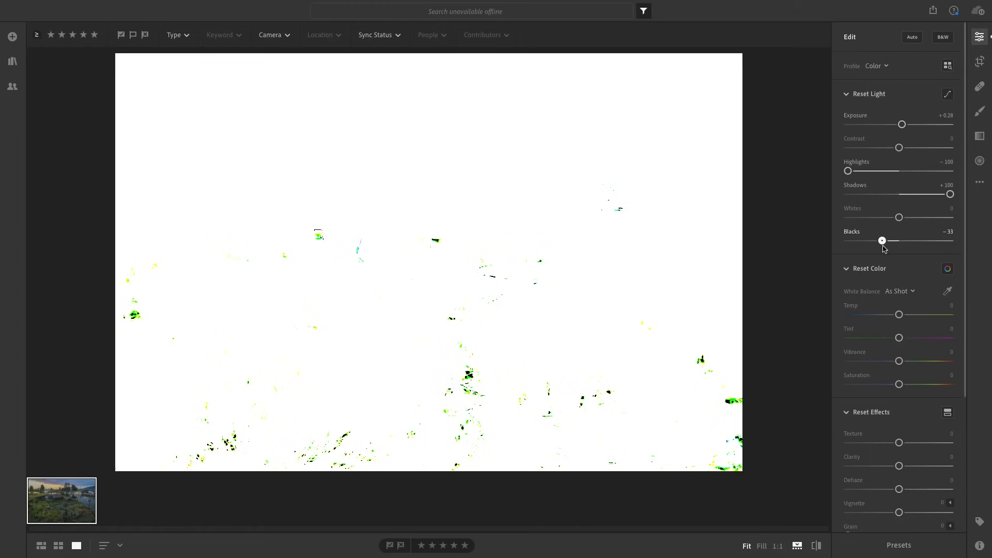
left_click_drag(883, 249, 883, 248)
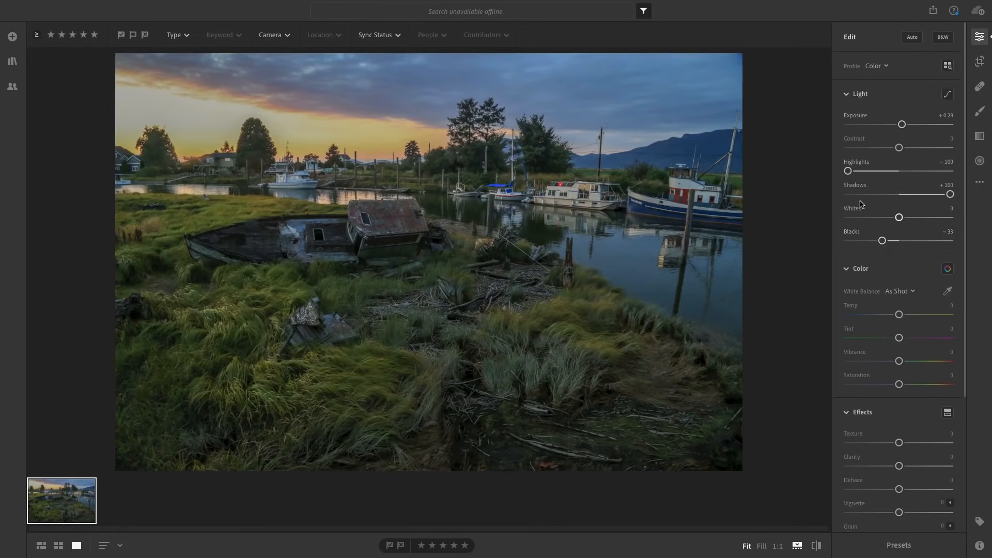
key("alt")
left_click_drag(900, 219, 938, 224)
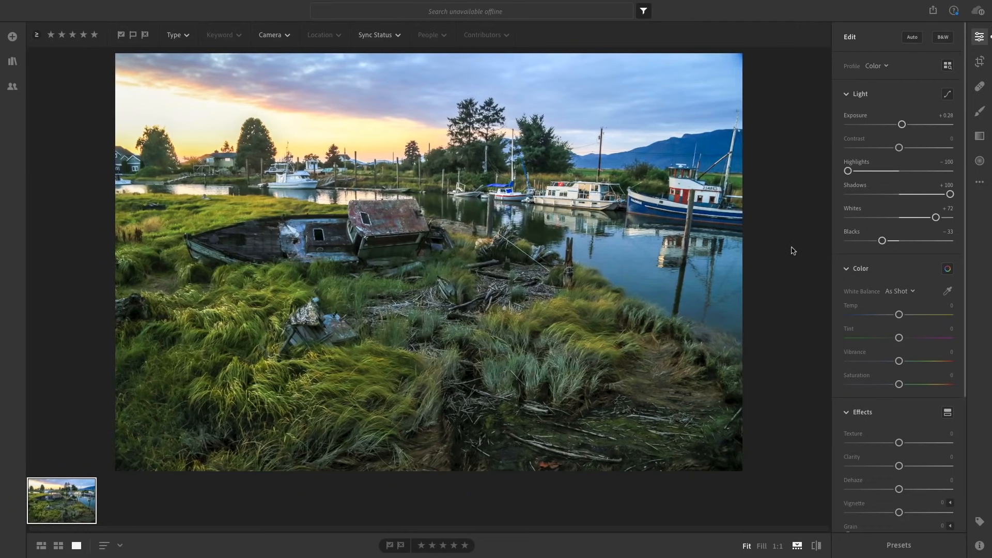
left_click(817, 549)
Add a linear gradient from the top of the sky down to the shoreline with Highlights at -83 and Tint at +23
left_click(979, 139)
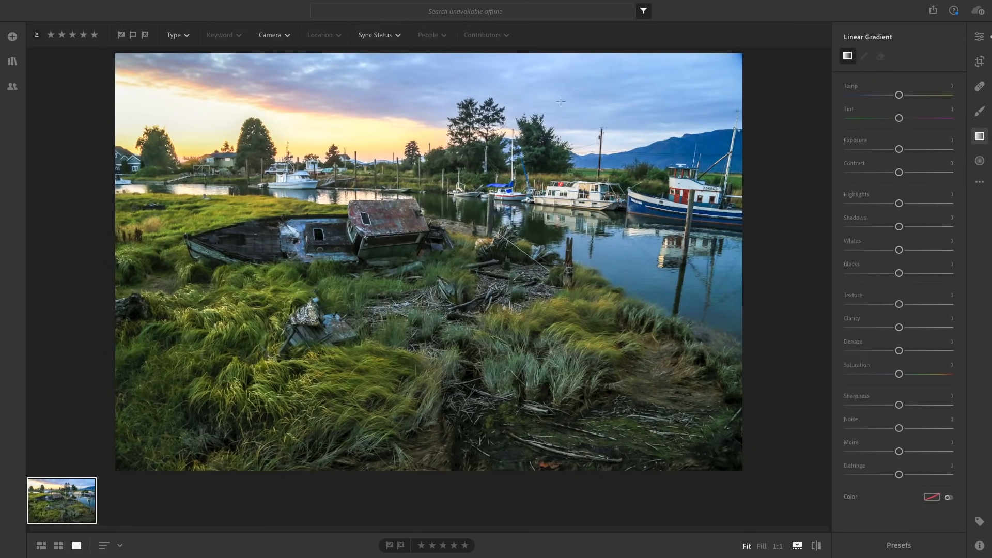
left_click_drag(410, 51, 409, 202)
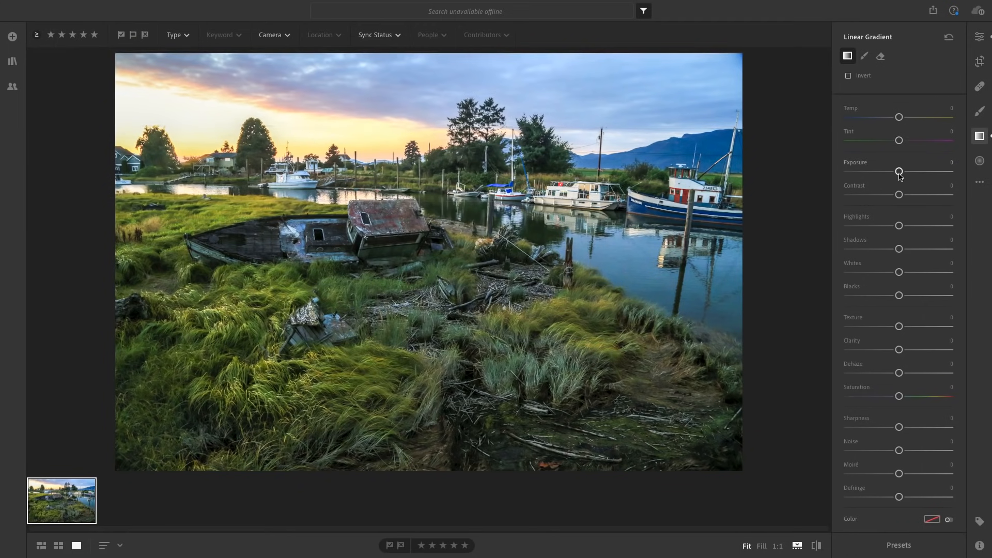
left_click_drag(900, 229, 856, 232)
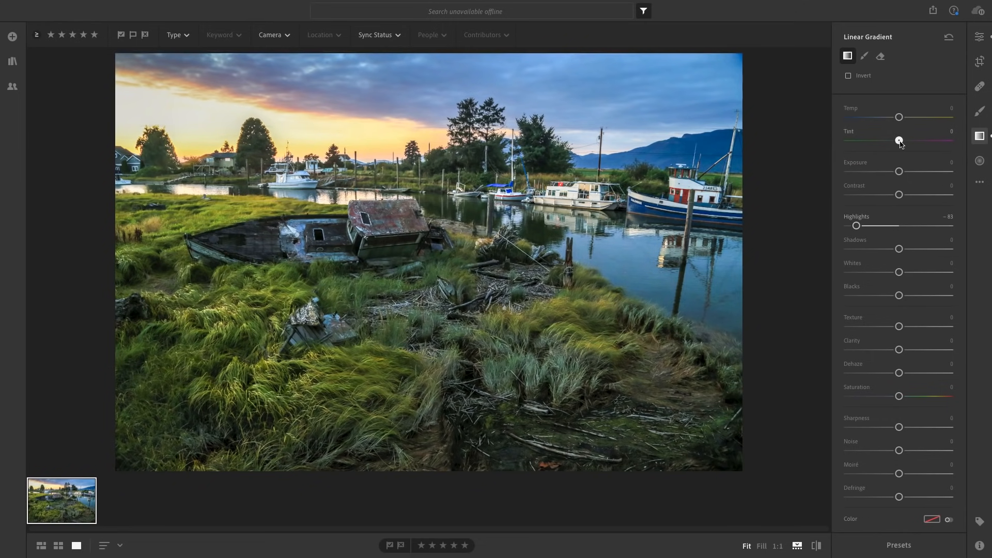
mouse_move(901, 142)
left_mouse_down()
mouse_move(921, 144)
mouse_move(913, 146)
left_mouse_up()
mouse_move(787, 204)
mouse_move(800, 242)
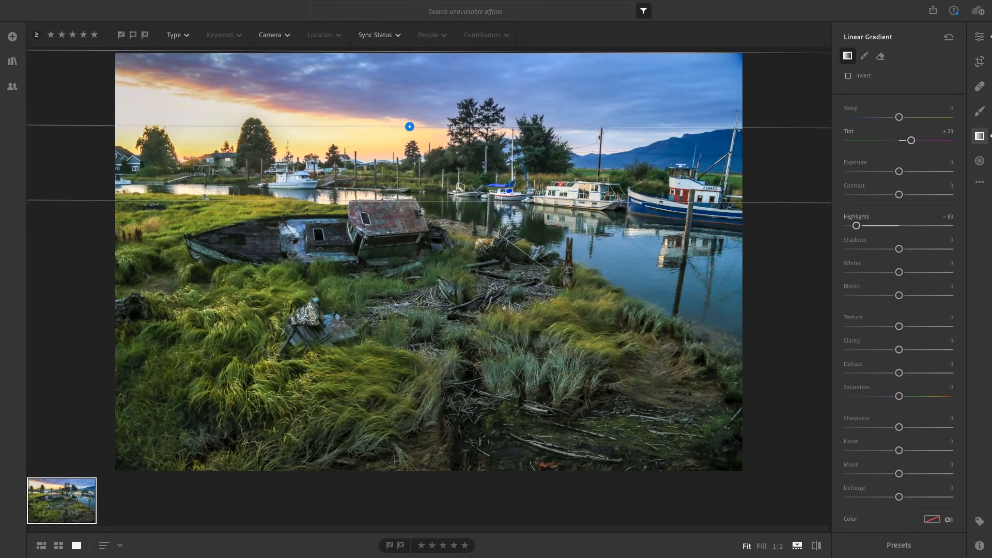
Paint a brush adjustment at size 14 over the grassy foreground, from the grass below the wreck across to the water's edge
left_click(980, 111)
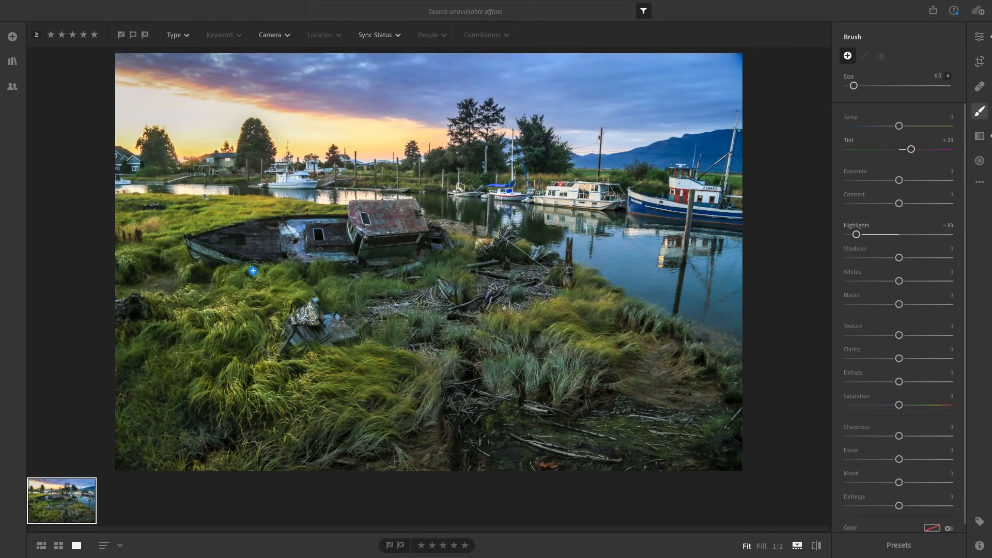
key("bracketright")
key("bracketright")
key("bracketright")
key("bracketleft")
key("bracketright")
key("bracketright")
key("bracketright")
key("bracketright")
key("bracketright")
key("bracketright")
key("bracketright")
key("bracketright")
key("bracketright")
key("bracketleft")
key("bracketleft")
key("bracketleft")
mouse_move(146, 252)
left_mouse_down()
mouse_move(165, 264)
mouse_move(229, 253)
mouse_move(305, 269)
mouse_move(380, 260)
mouse_move(556, 310)
mouse_move(454, 351)
mouse_move(289, 366)
mouse_move(149, 315)
mouse_move(274, 307)
mouse_move(283, 438)
mouse_move(707, 435)
mouse_move(709, 372)
mouse_move(400, 355)
mouse_move(488, 288)
mouse_move(473, 331)
mouse_move(261, 254)
mouse_move(159, 237)
mouse_move(161, 264)
mouse_move(364, 299)
mouse_move(542, 368)
mouse_move(573, 426)
mouse_move(656, 336)
left_mouse_up()
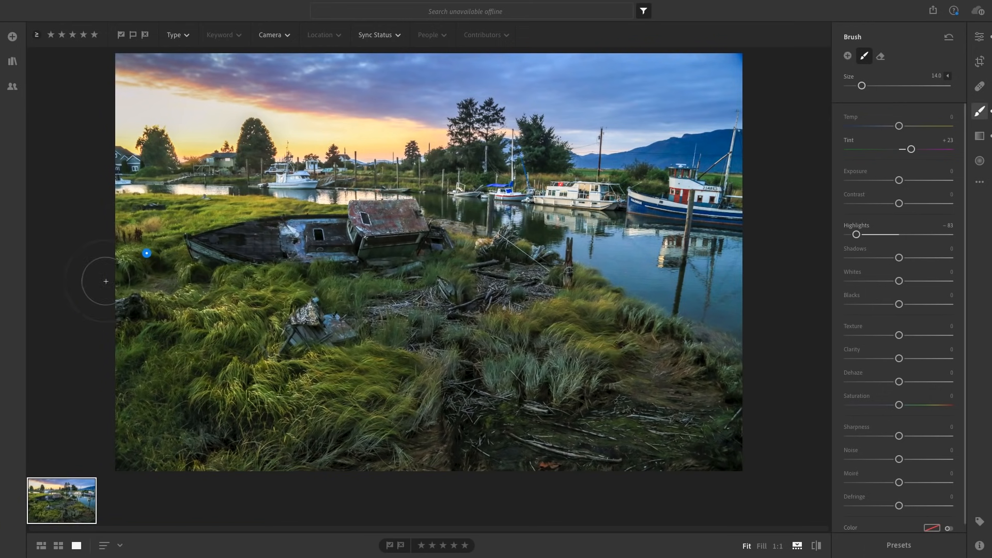
mouse_move(148, 254)
Reselect the foreground brush adjustment and set its Texture to -55
left_click(980, 115)
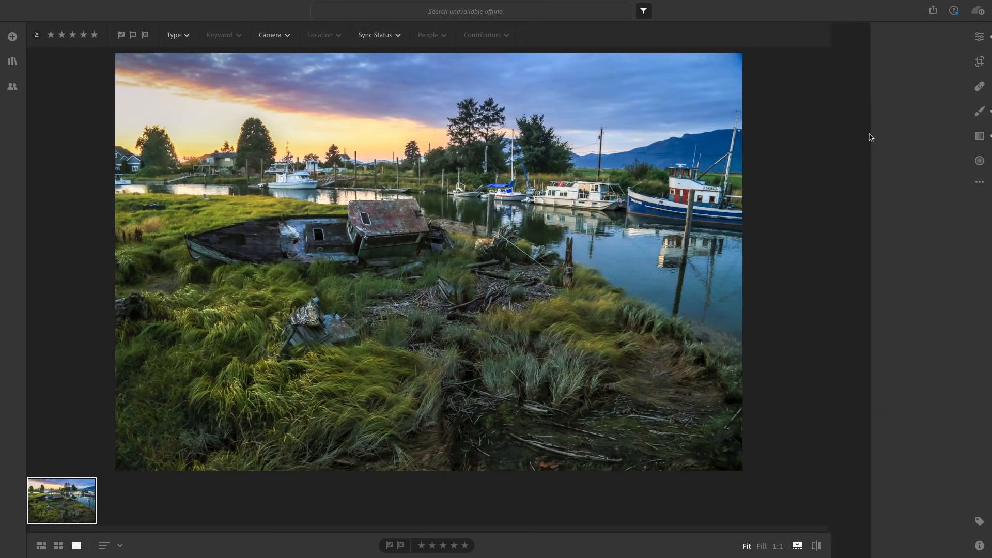
left_click(979, 119)
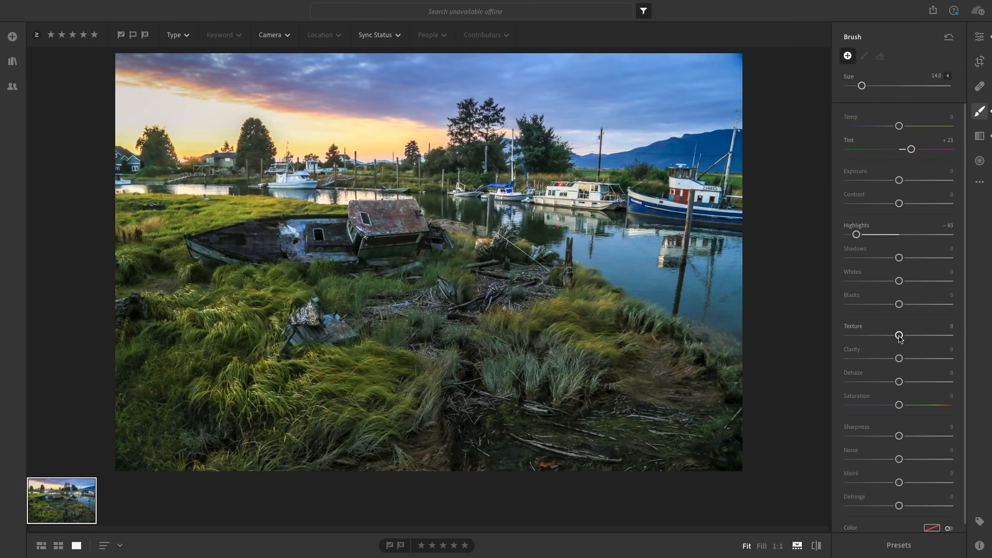
mouse_move(900, 337)
left_mouse_down()
mouse_move(837, 338)
mouse_move(973, 346)
mouse_move(891, 338)
left_mouse_up()
left_click(147, 253)
double_click(899, 336)
mouse_move(900, 337)
left_mouse_down()
mouse_move(835, 342)
mouse_move(872, 341)
left_mouse_up()
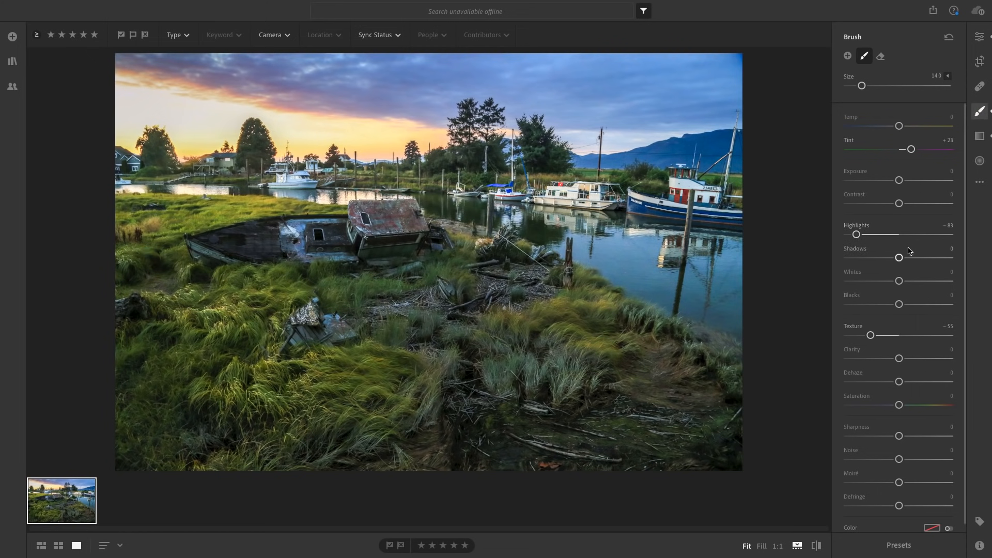
Check the sky's linear gradient and return to the global edits to set the white balance Tint to +18
left_click(980, 137)
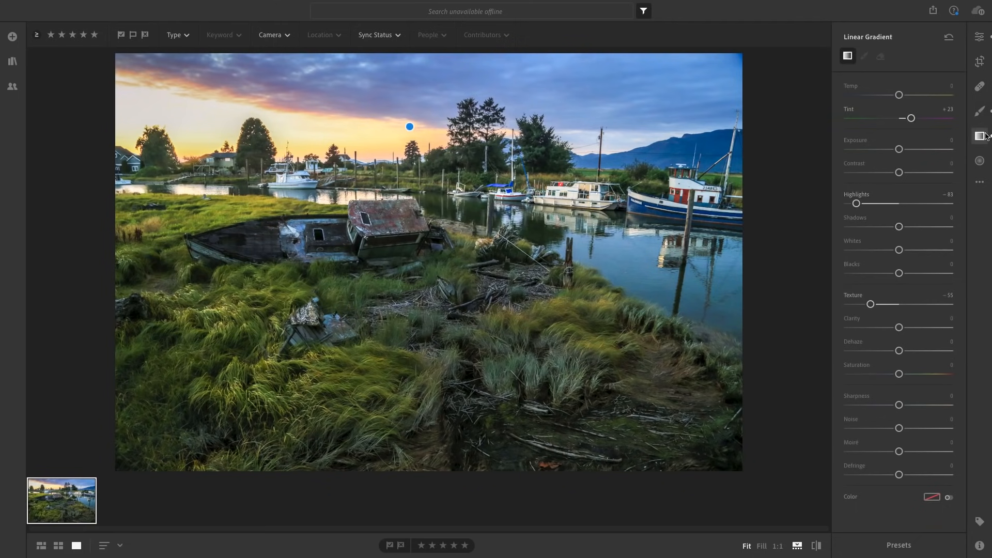
mouse_move(411, 128)
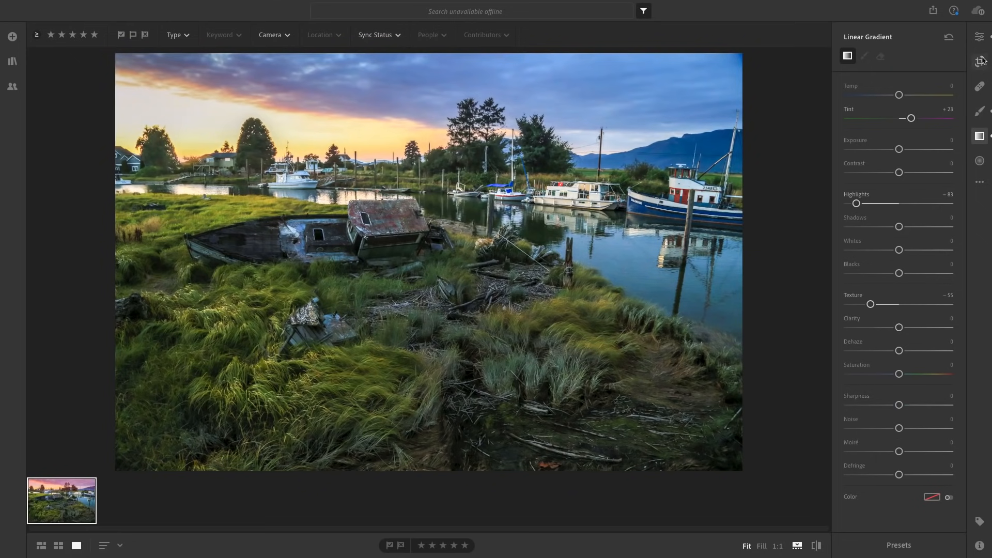
left_click(980, 39)
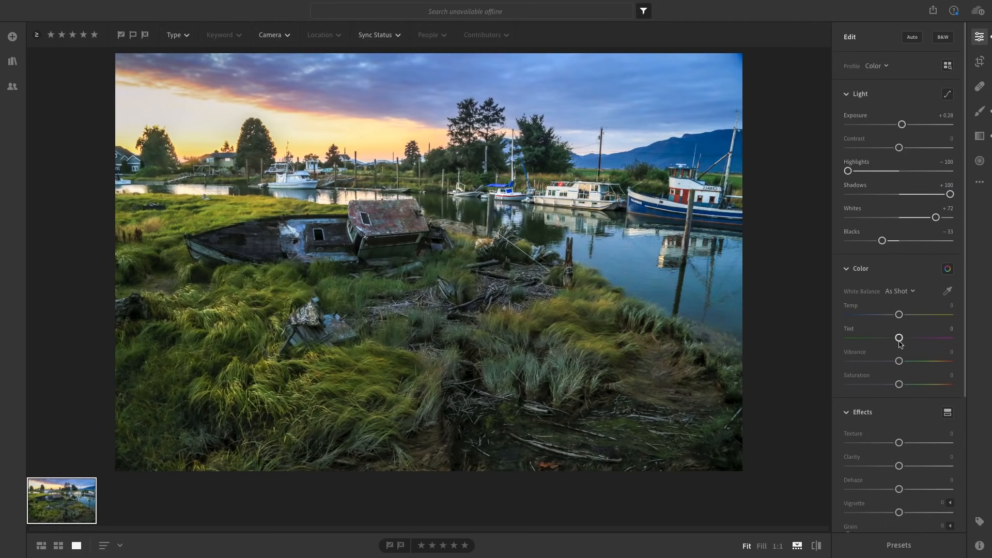
left_click_drag(900, 341, 911, 344)
left_click_drag(909, 341, 908, 341)
Set the Vignette to -6, and undo and redo it to compare the photo with and without it
left_click_drag(966, 366, 966, 428)
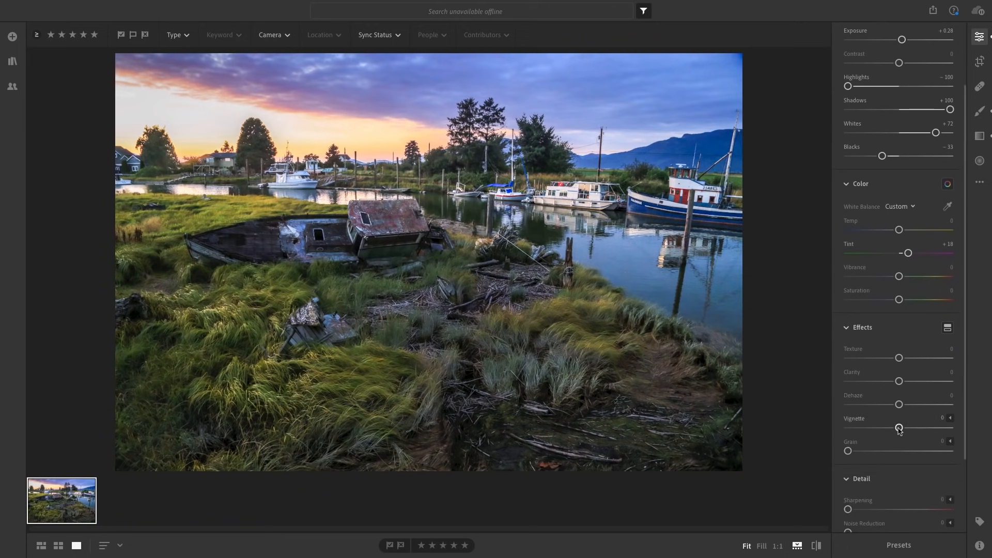
left_click_drag(900, 429, 897, 431)
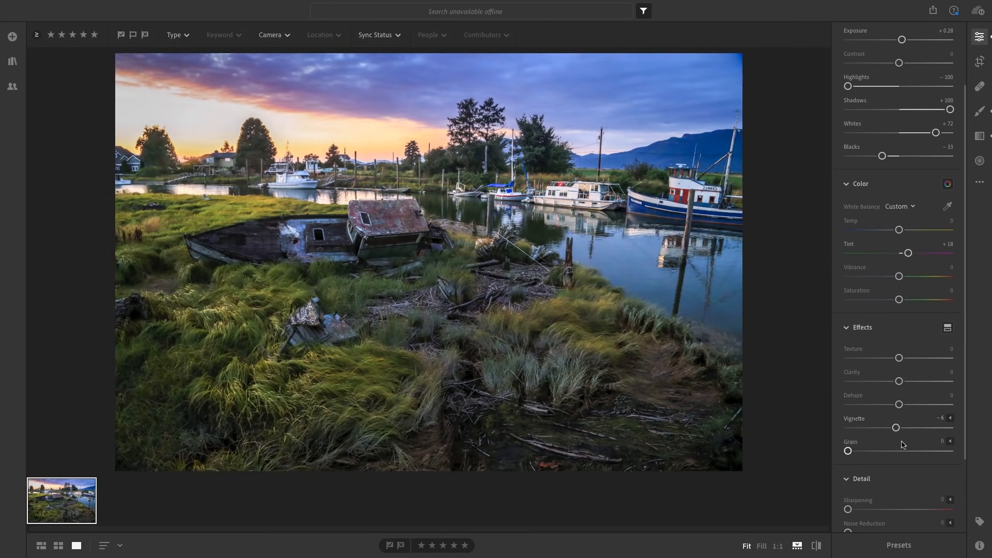
key("ctrl+z")
key("ctrl+shift+z")
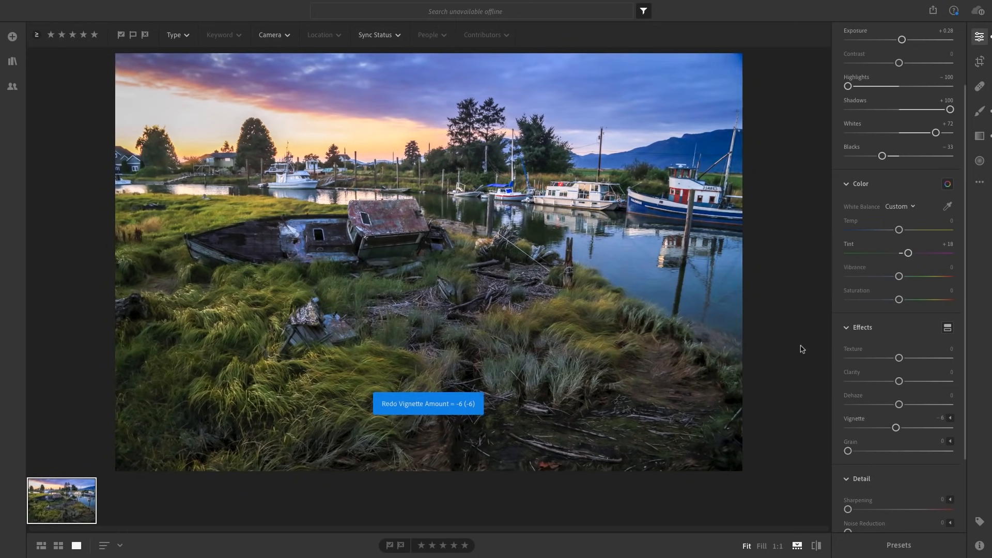